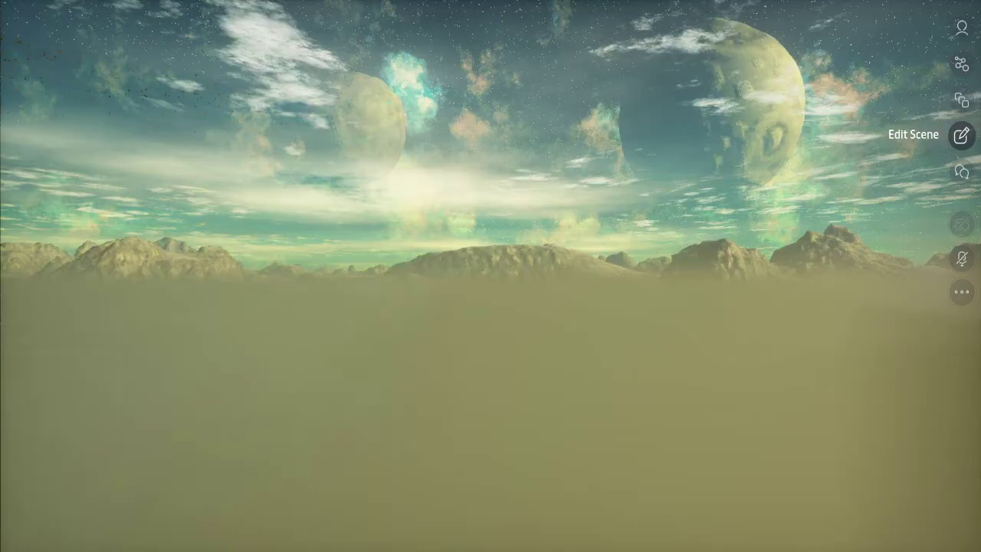
Enter scene editing and show the Scene Settings properties.
{"action": "left_click", "coordinate": [961, 135]}
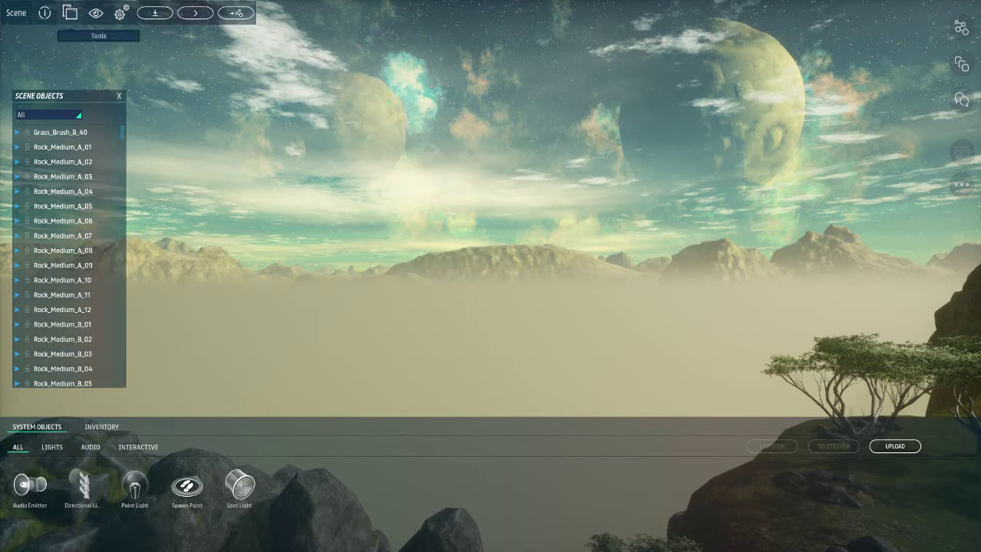
{"action": "left_click", "coordinate": [70, 12]}
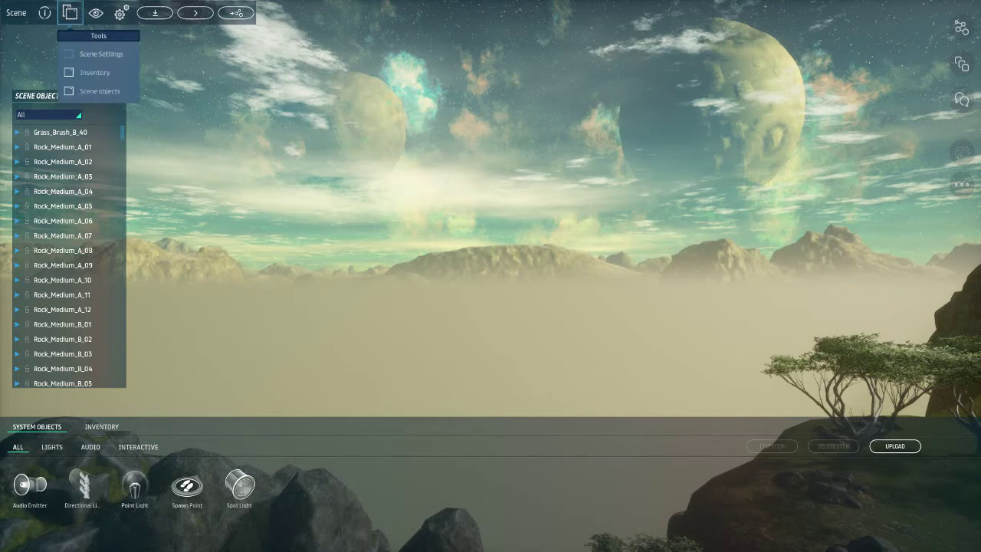
{"action": "left_click", "coordinate": [69, 54]}
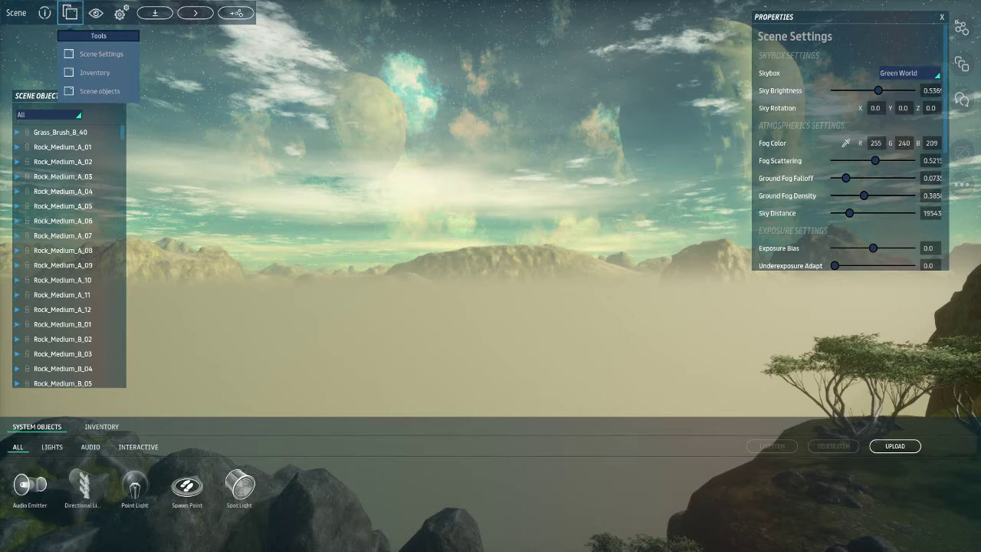
Try the Highrise (Sunset) skybox on the scene, followed by the Bright Clouds (Water) one.
{"action": "left_click", "coordinate": [909, 73]}
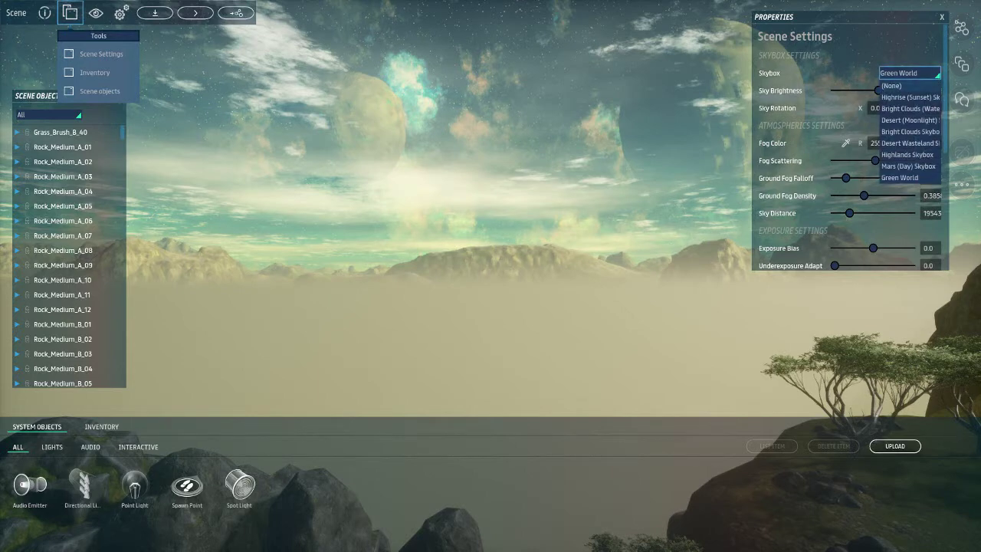
{"action": "left_click", "coordinate": [910, 97]}
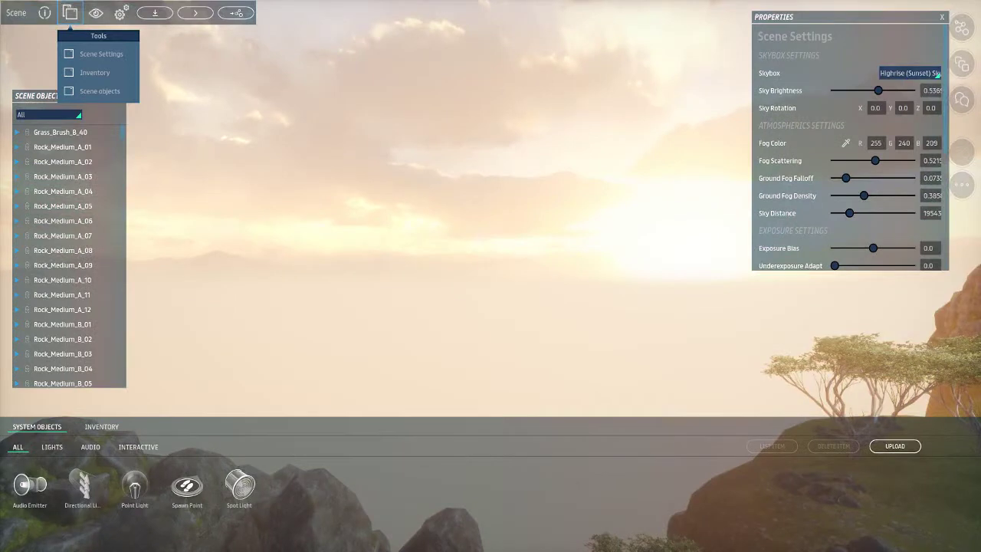
{"action": "left_click", "coordinate": [910, 72]}
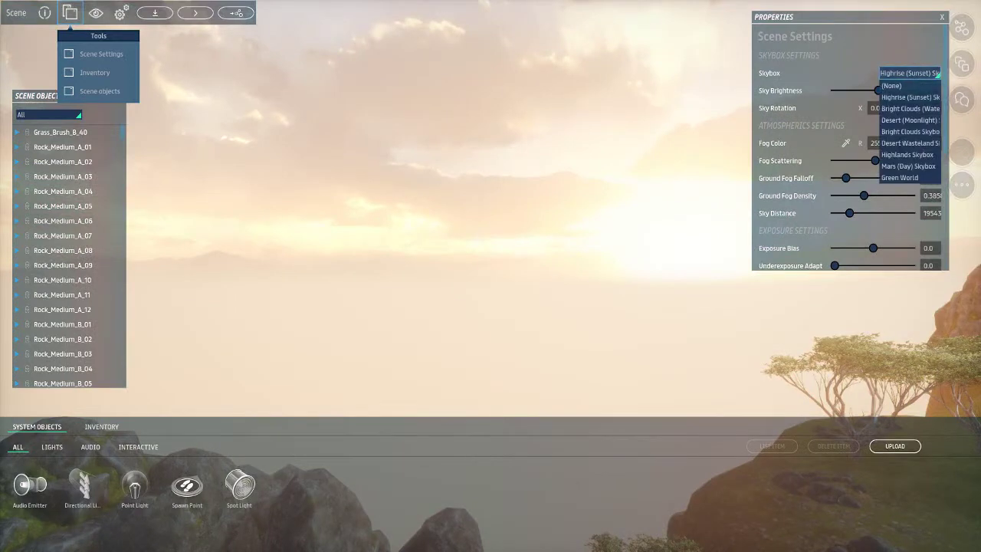
{"action": "left_click", "coordinate": [910, 97]}
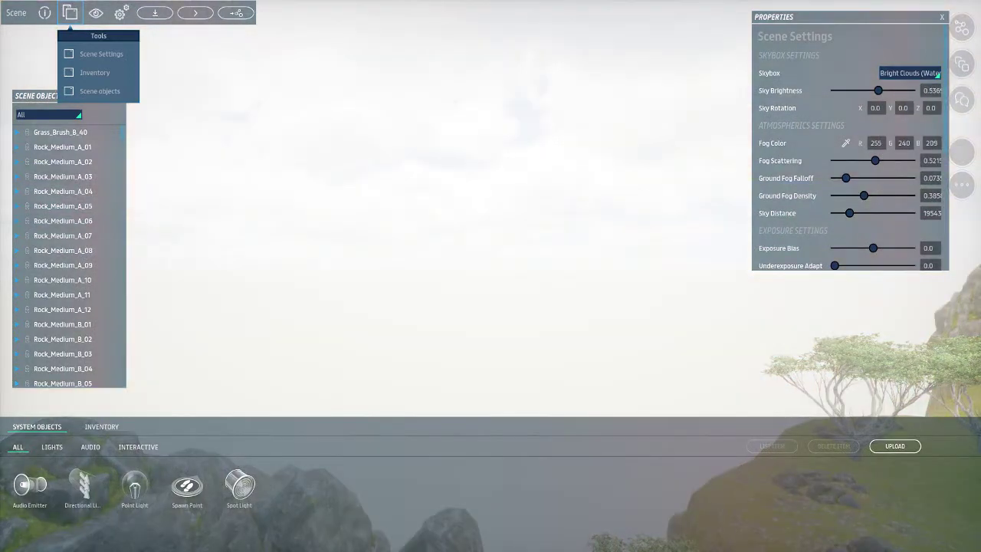
Switch the skybox to Desert (Moonlight) and look around the landscape under it.
{"action": "left_click", "coordinate": [909, 73]}
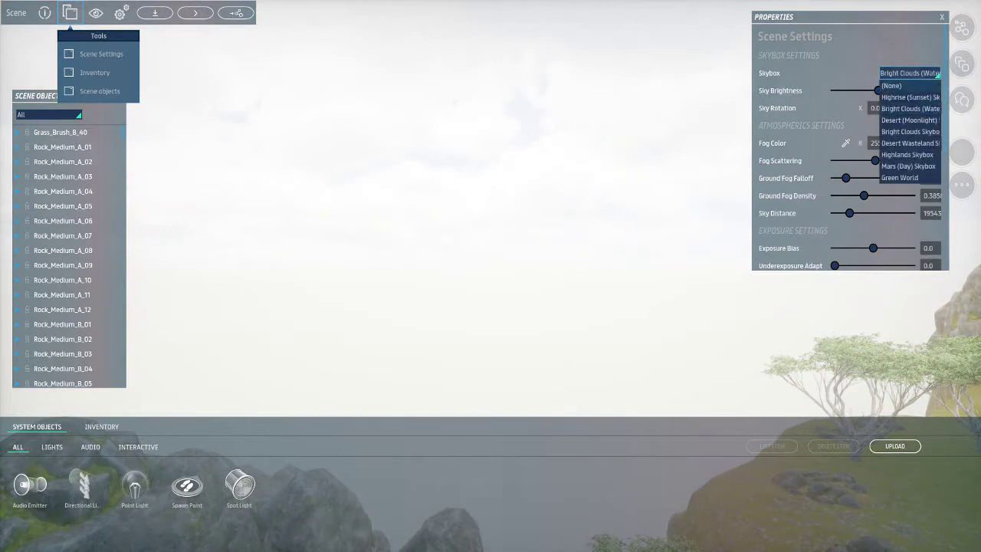
{"action": "left_click", "coordinate": [909, 119]}
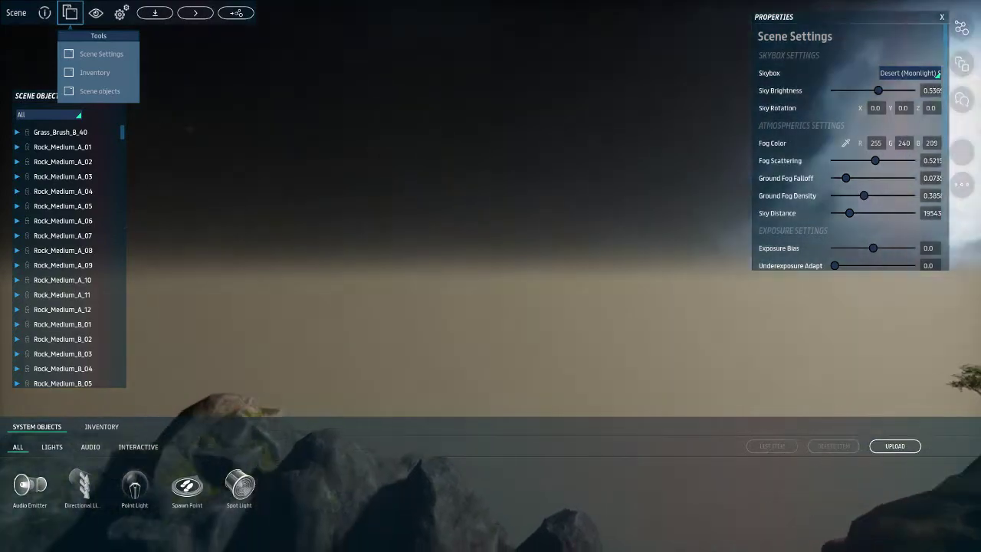
{"action": "key", "text": "w"}
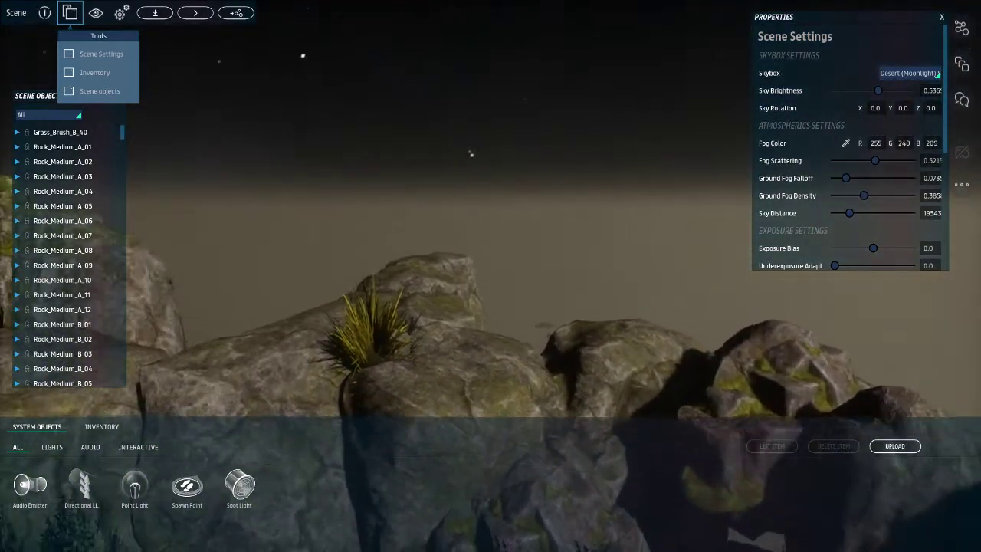
{"action": "key", "text": "w"}
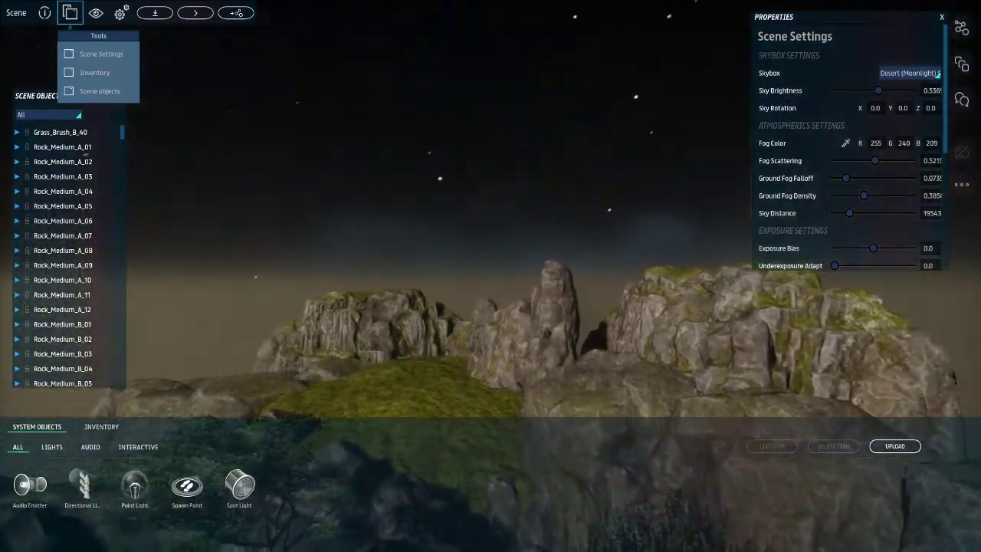
{"action": "key", "text": "w"}
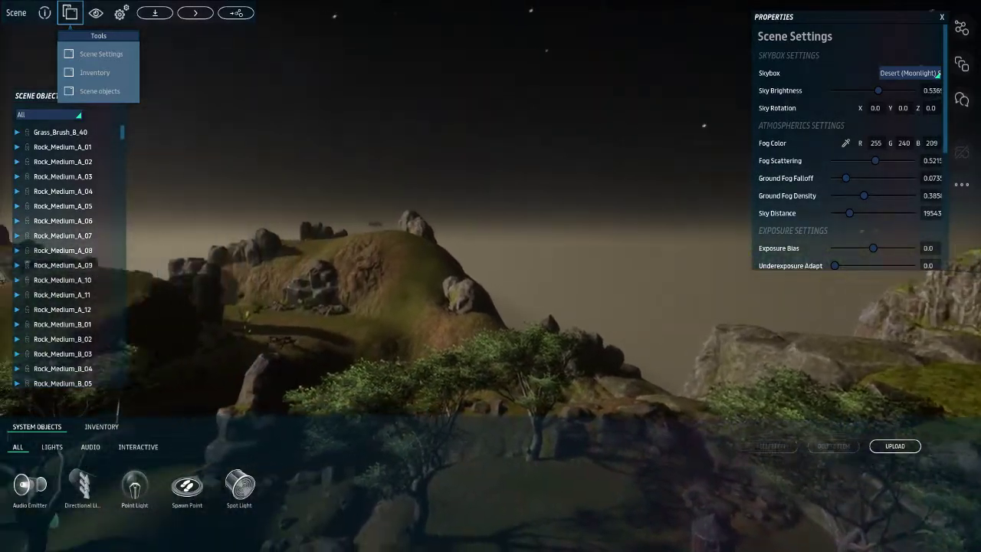
{"action": "key", "text": "s"}
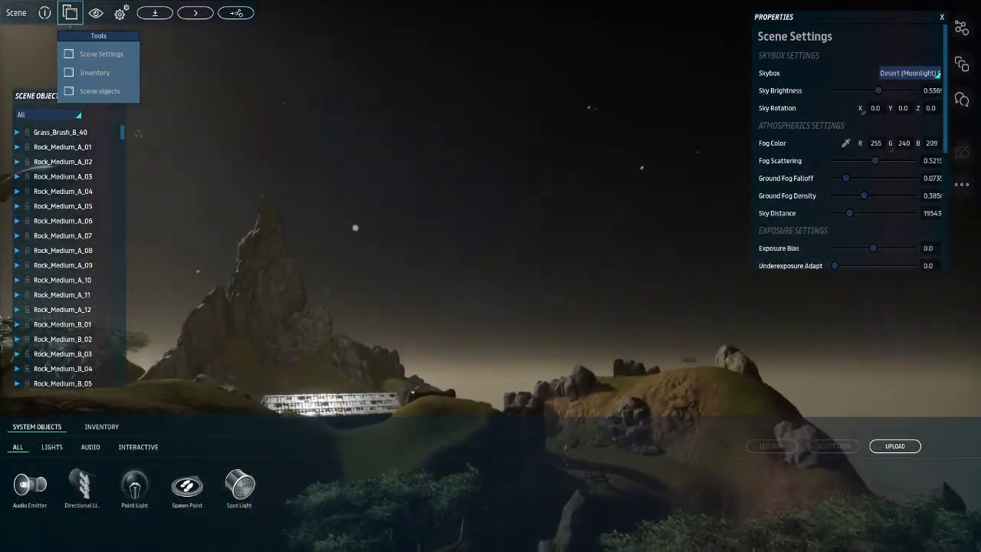
{"action": "key", "text": "Left"}
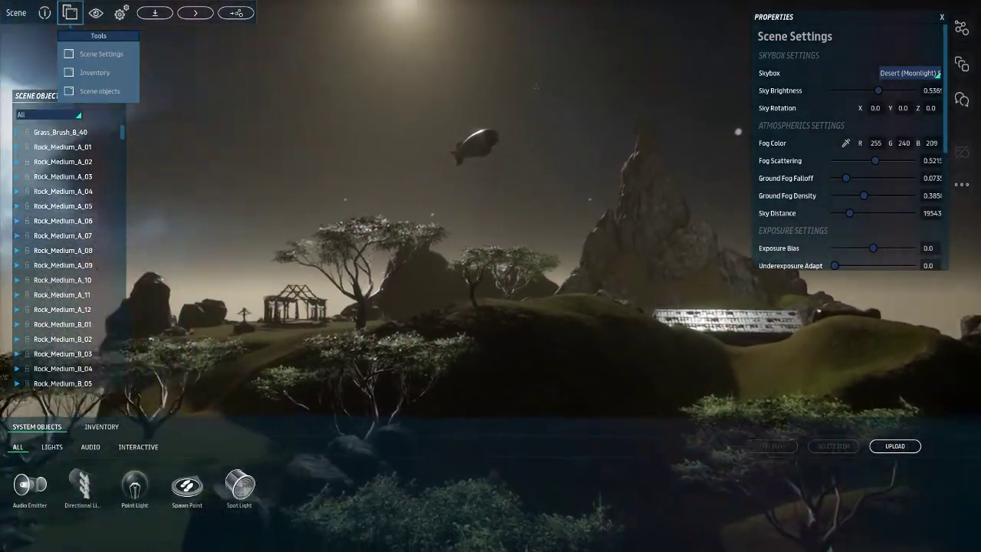
{"action": "key", "text": "Left"}
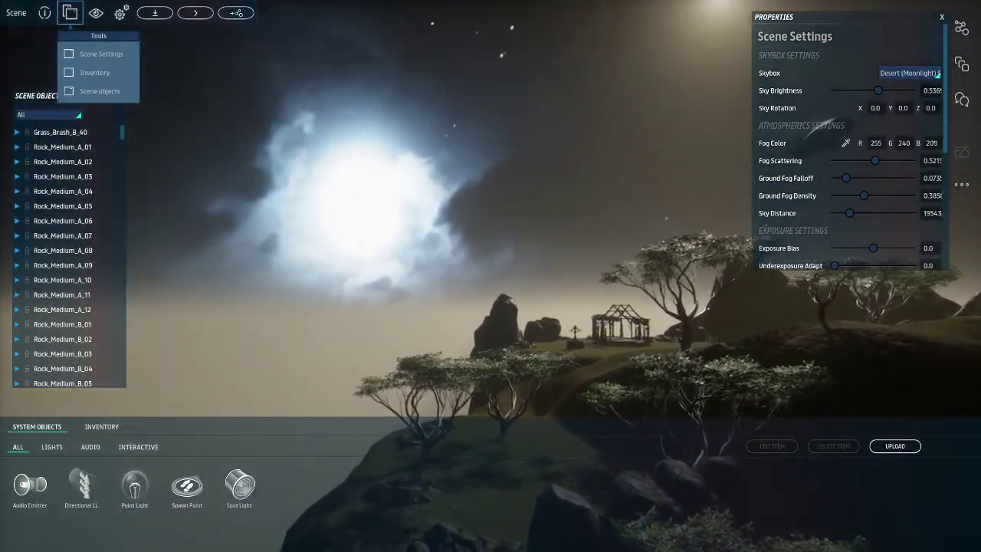
{"action": "key", "text": "a"}
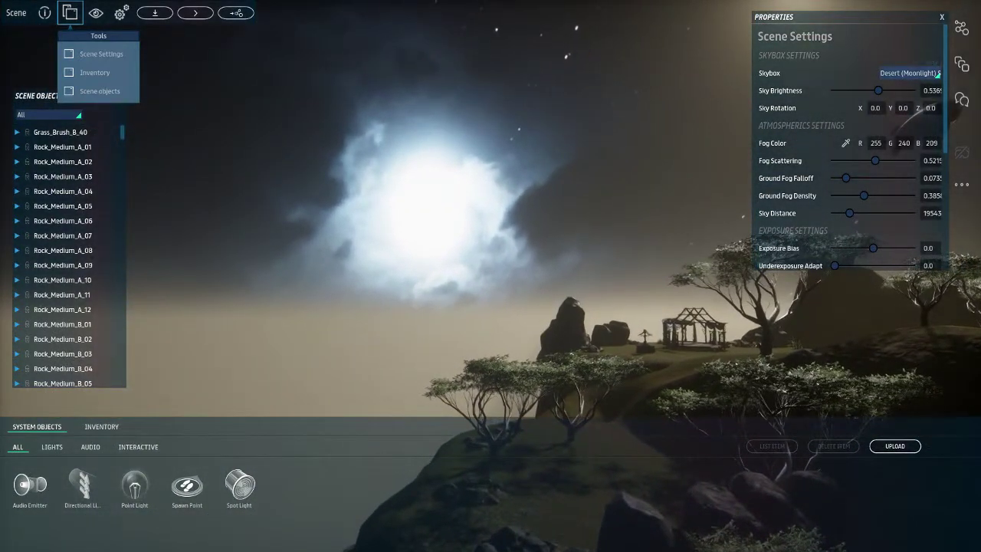
Try the Bright Clouds Skybox on the scene, followed by the Desert Wasteland one.
{"action": "left_click", "coordinate": [910, 73]}
{"action": "left_click", "coordinate": [909, 143]}
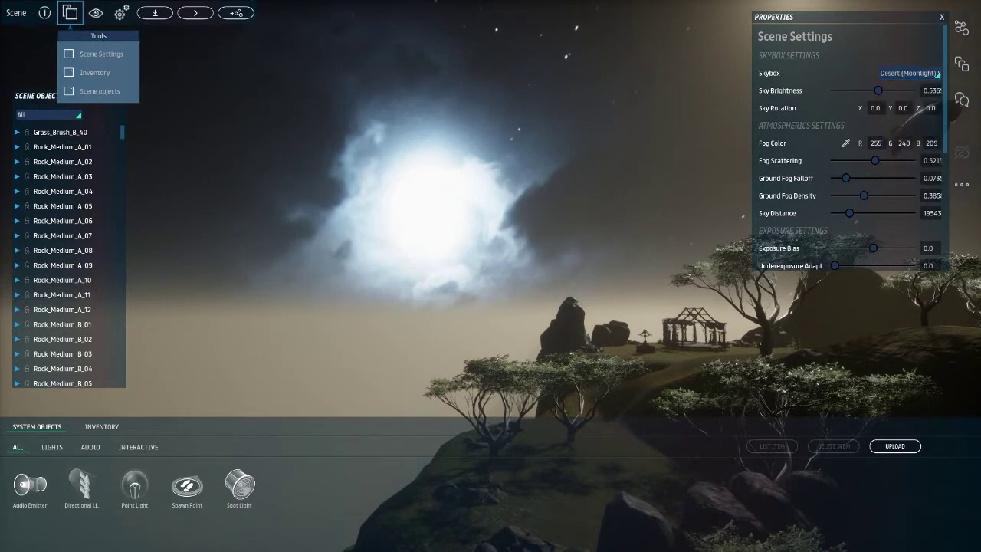
{"action": "left_click", "coordinate": [910, 73]}
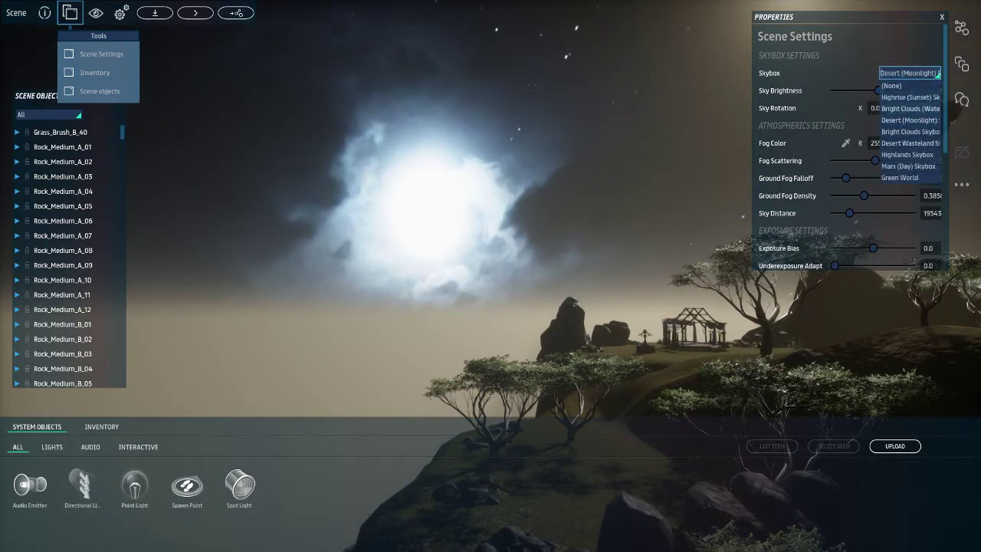
{"action": "left_click", "coordinate": [910, 131]}
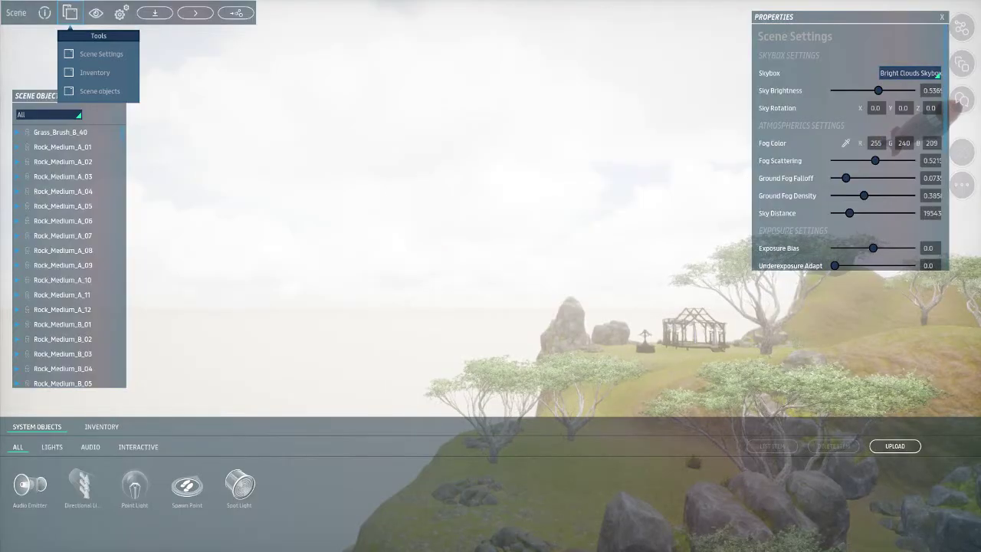
{"action": "left_click", "coordinate": [909, 73]}
{"action": "left_click", "coordinate": [910, 142]}
{"action": "scroll", "coordinate": [936, 74], "scroll_direction": "down", "scroll_amount": 1}
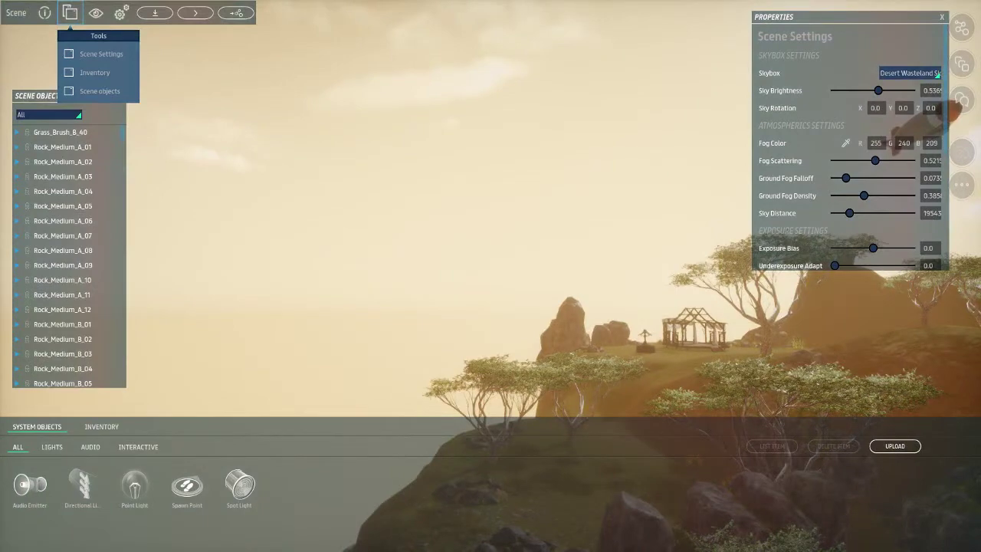
Try the Highlands, Mars (Day) and Green World skyboxes on the scene one after another.
{"action": "left_click", "coordinate": [936, 75]}
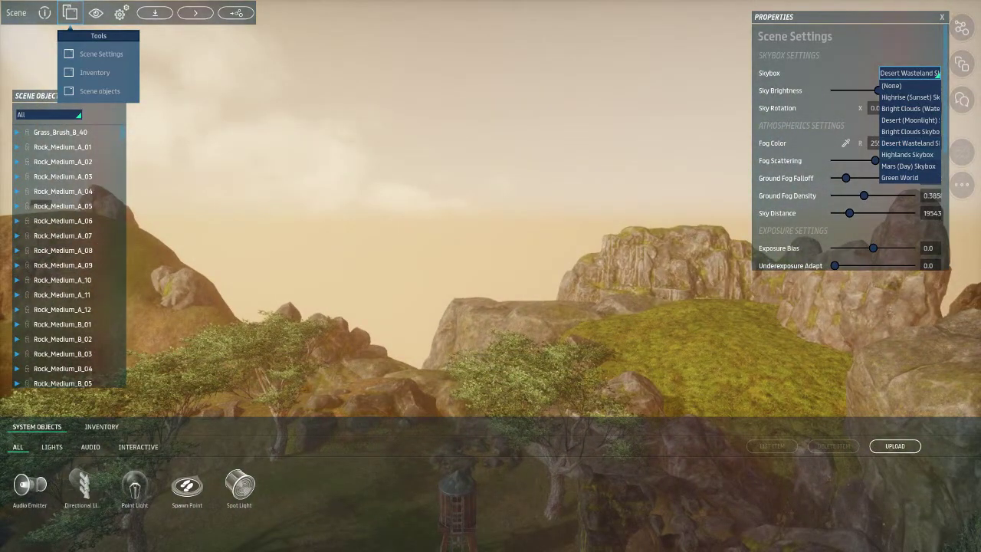
{"action": "left_click", "coordinate": [907, 154]}
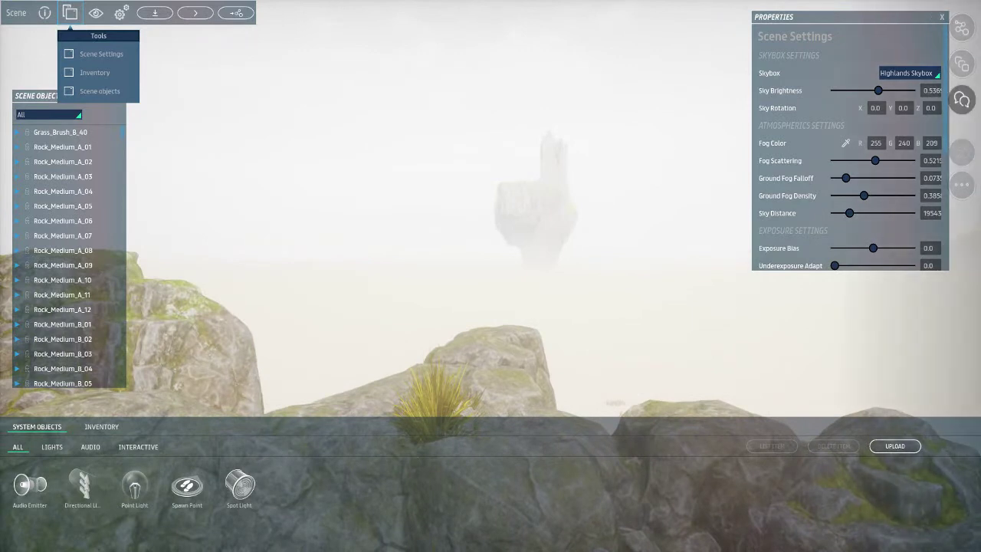
{"action": "left_click", "coordinate": [910, 73]}
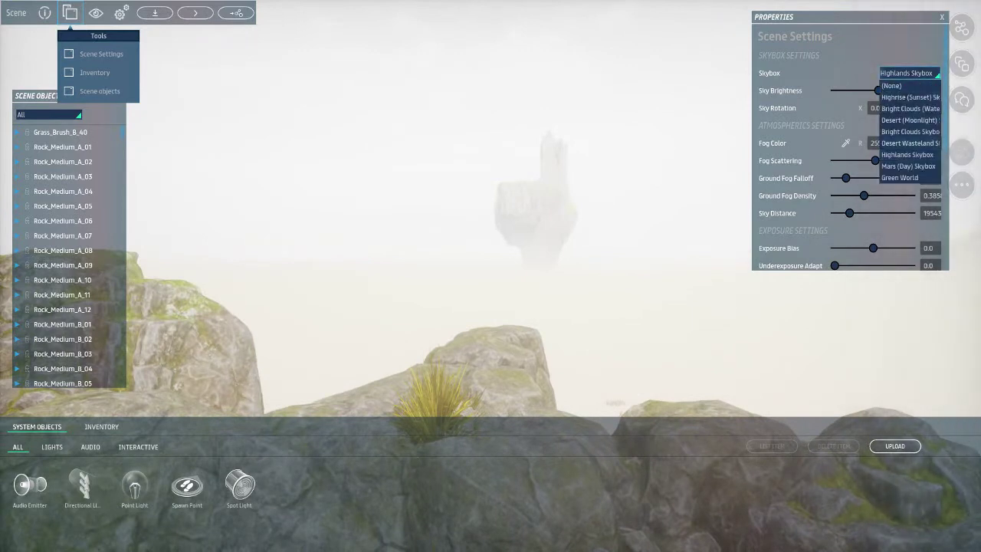
{"action": "left_click", "coordinate": [908, 165]}
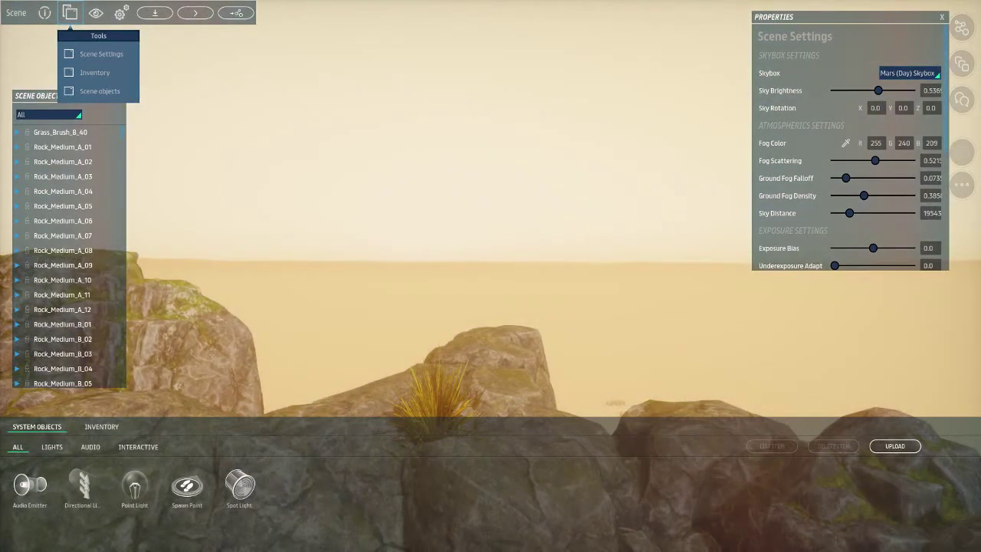
{"action": "key", "text": "w"}
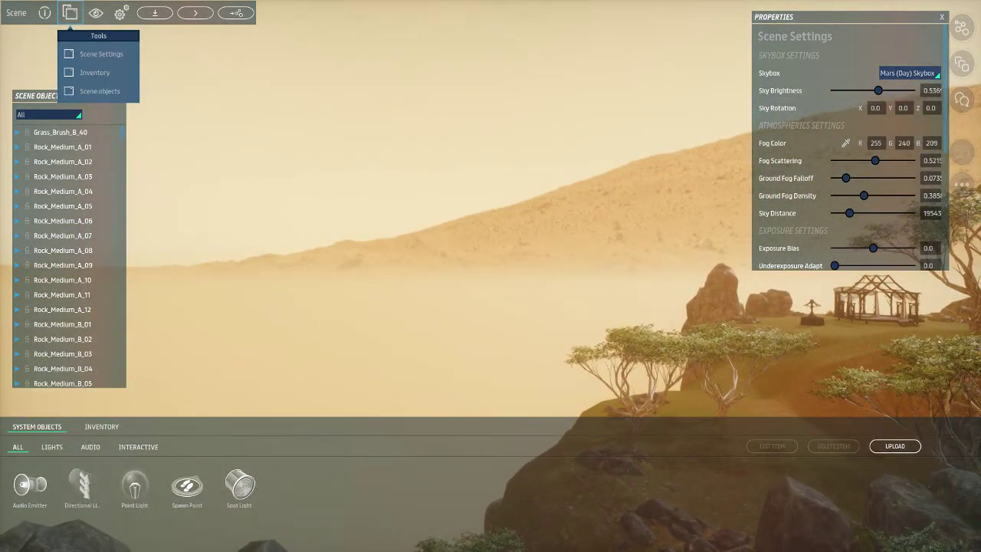
{"action": "left_click", "coordinate": [907, 73]}
{"action": "left_click", "coordinate": [900, 177]}
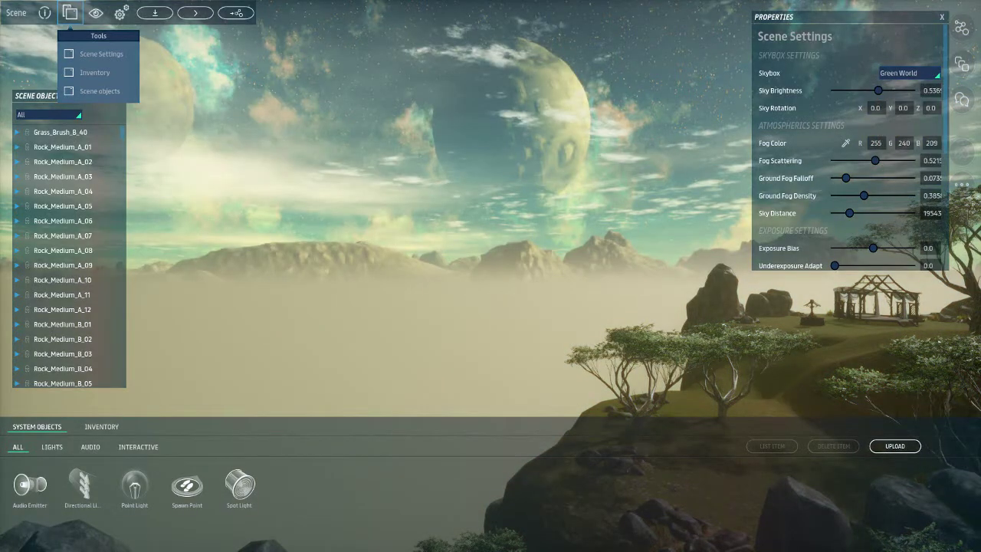
Set the scene's skybox to Desert (Moonlight) and save the scene.
{"action": "left_click", "coordinate": [907, 73]}
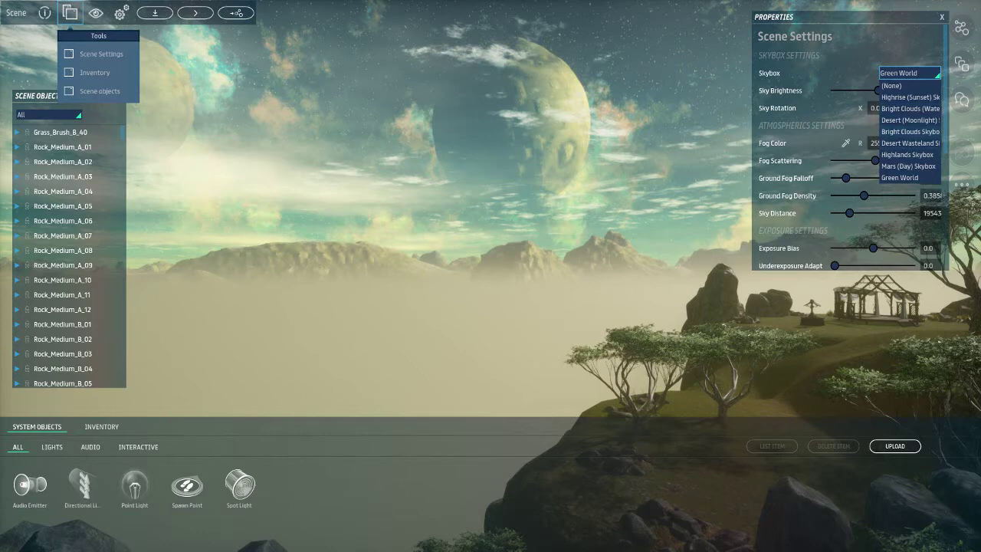
{"action": "left_click", "coordinate": [909, 120]}
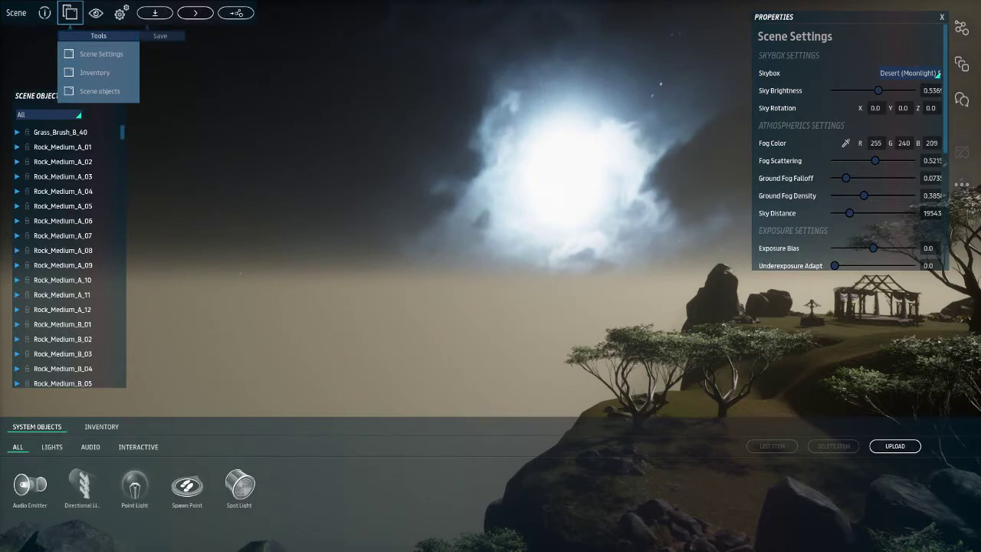
{"action": "left_click", "coordinate": [155, 12]}
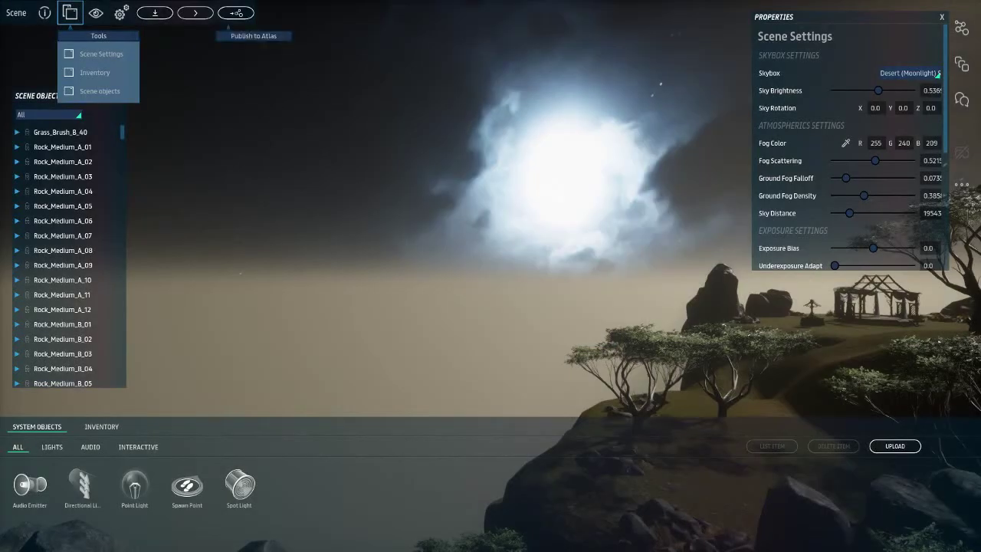
Open the Publish to Atlas settings for the scene.
{"action": "left_click", "coordinate": [235, 12]}
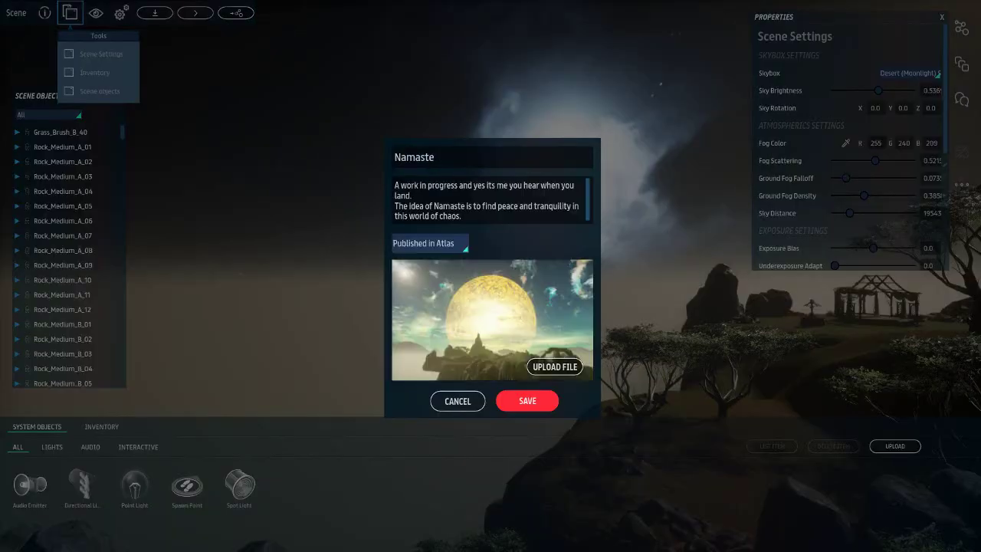